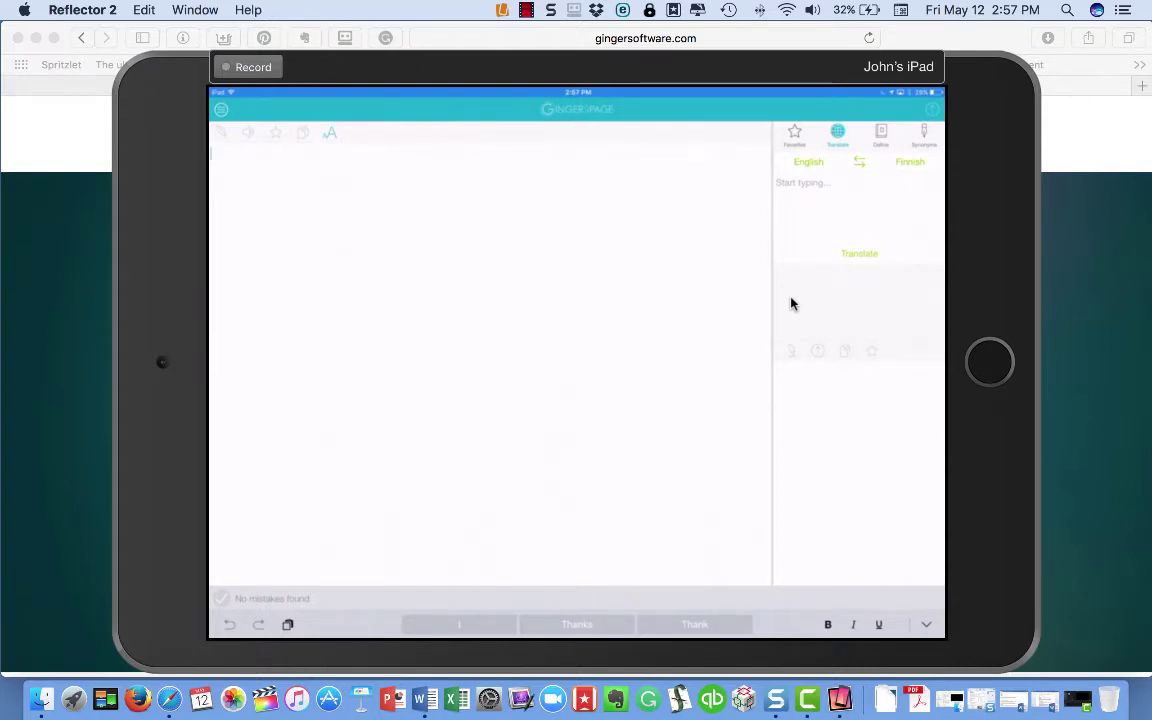
# Enter the sample sentence 'This is an example of typing in Ginger Page' and start a new line
pyautogui.write('T')
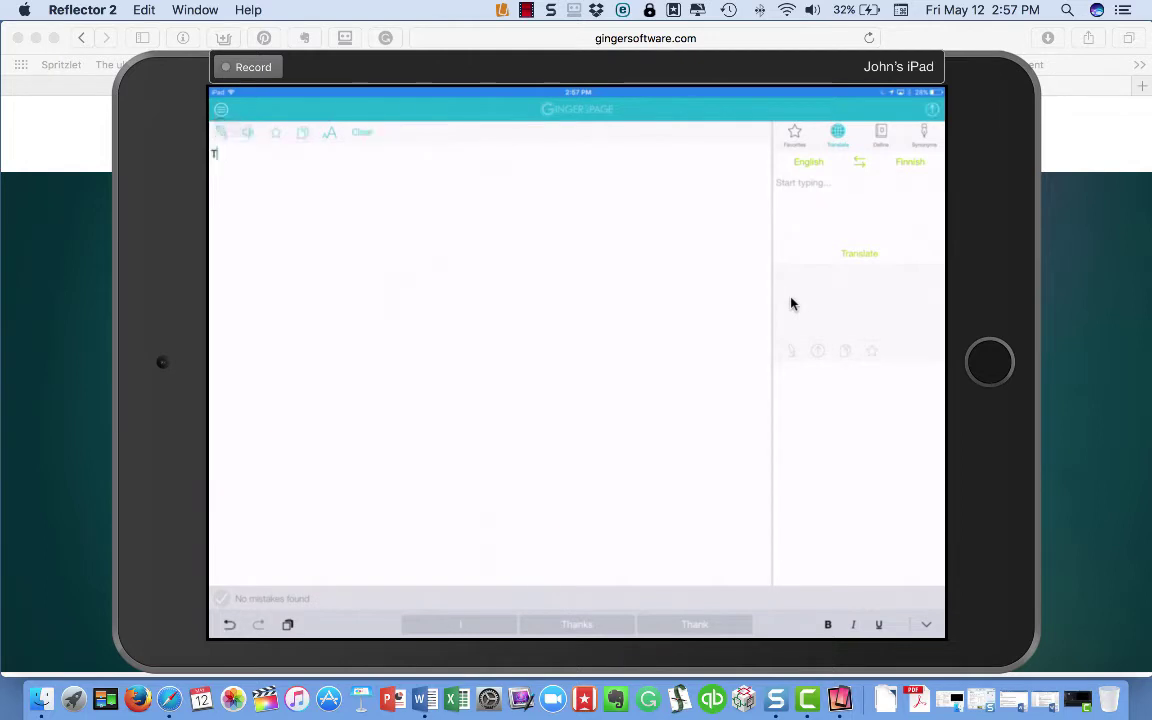
pyautogui.write('his ')
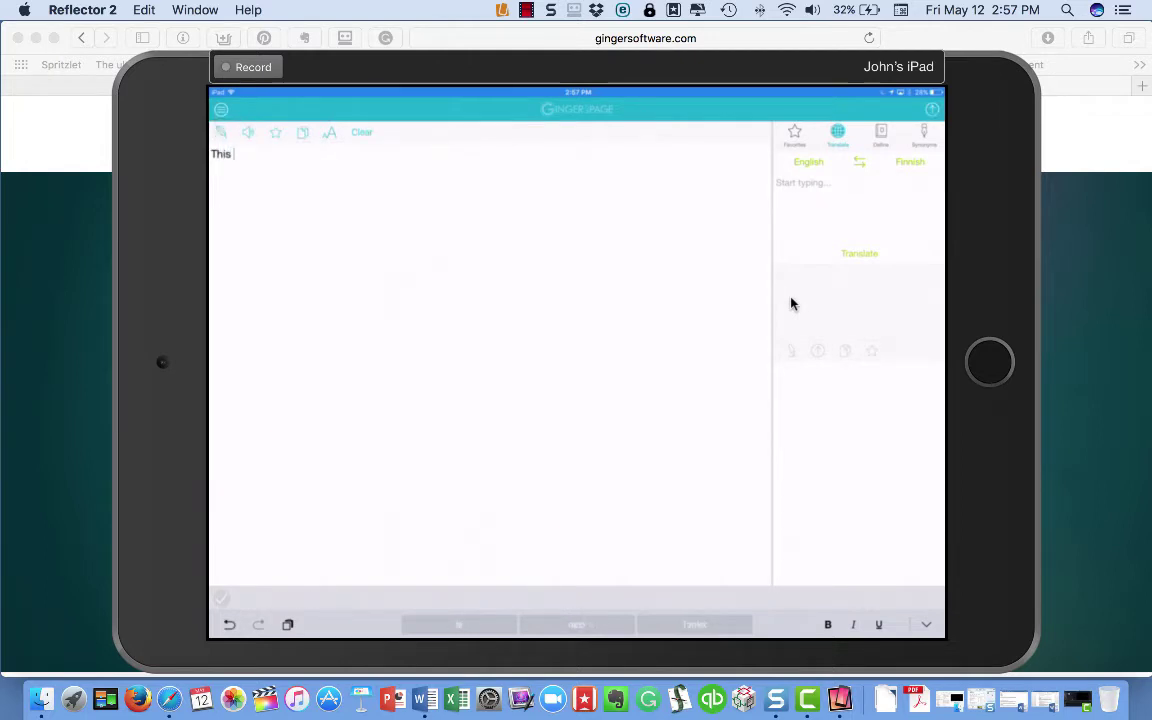
pyautogui.write('i')
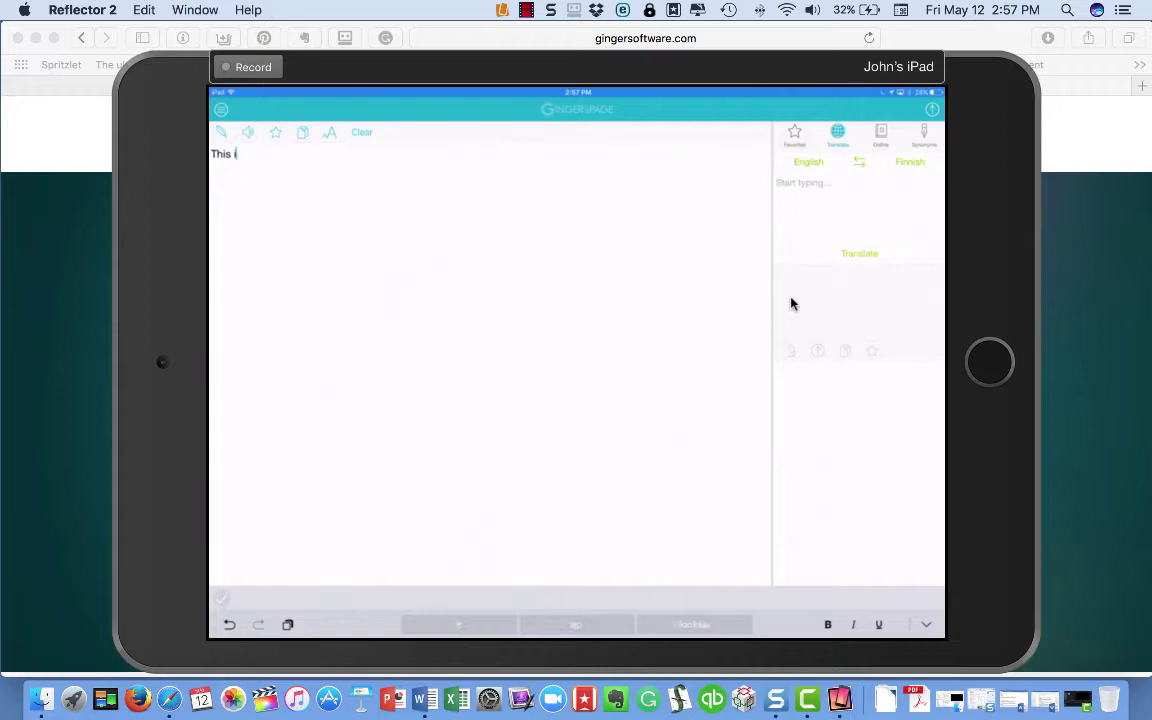
pyautogui.write('s an example')
pyautogui.write(' of typing in ')
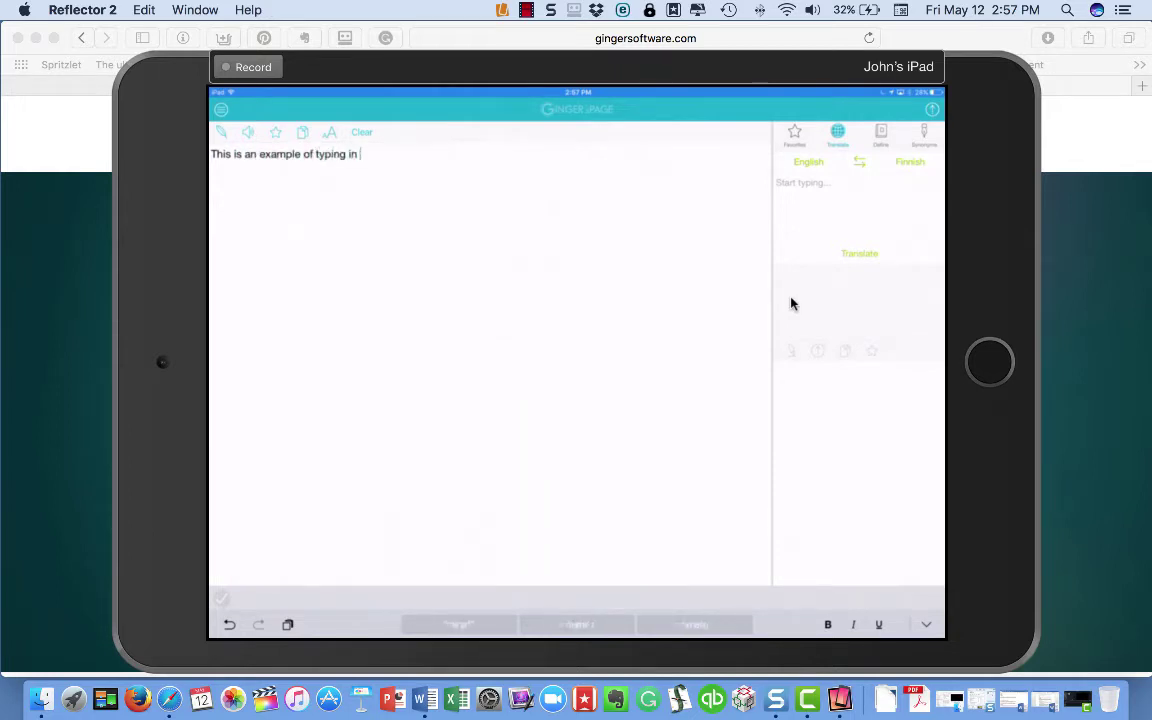
pyautogui.write('Ginger Page')
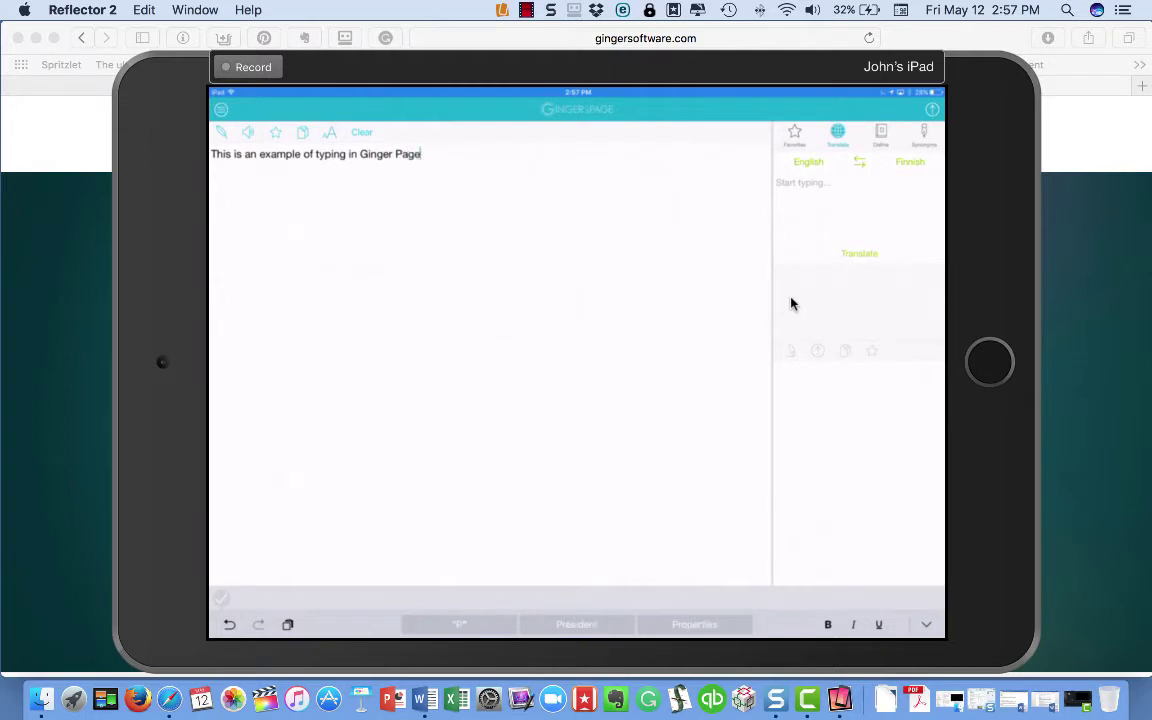
pyautogui.press('Return')
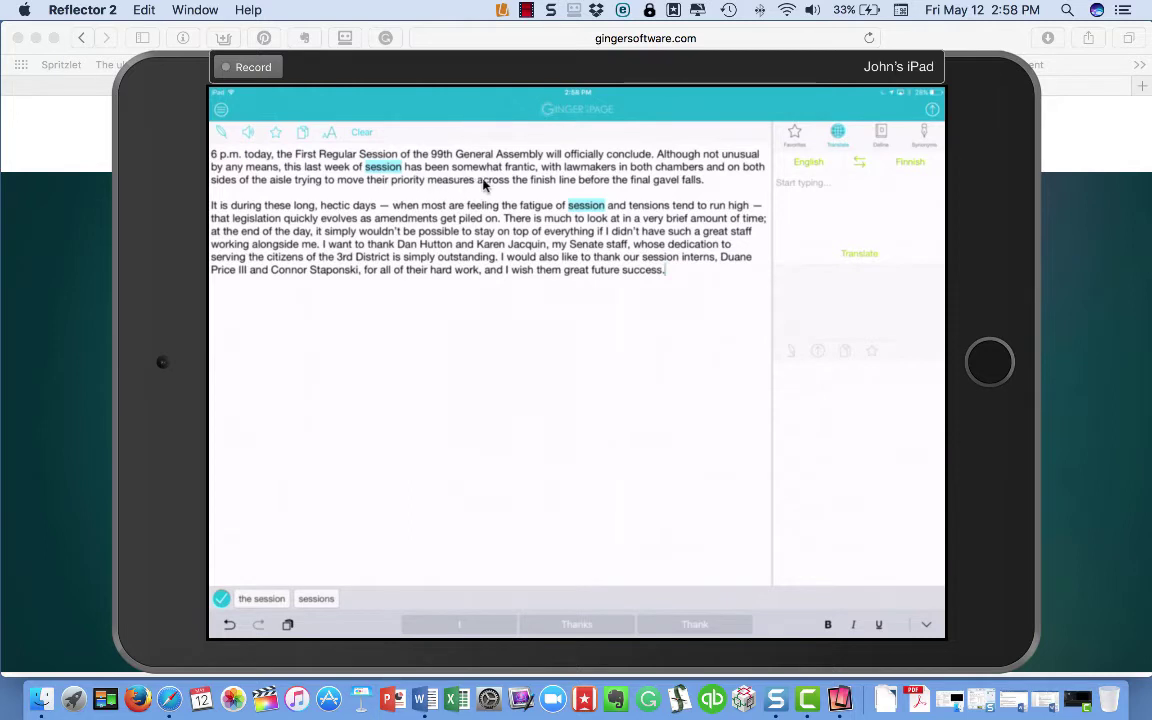
# Accept the 'the session' correction for the flagged word in the first paragraph
pyautogui.click(262, 598)
pyautogui.write('Typ')
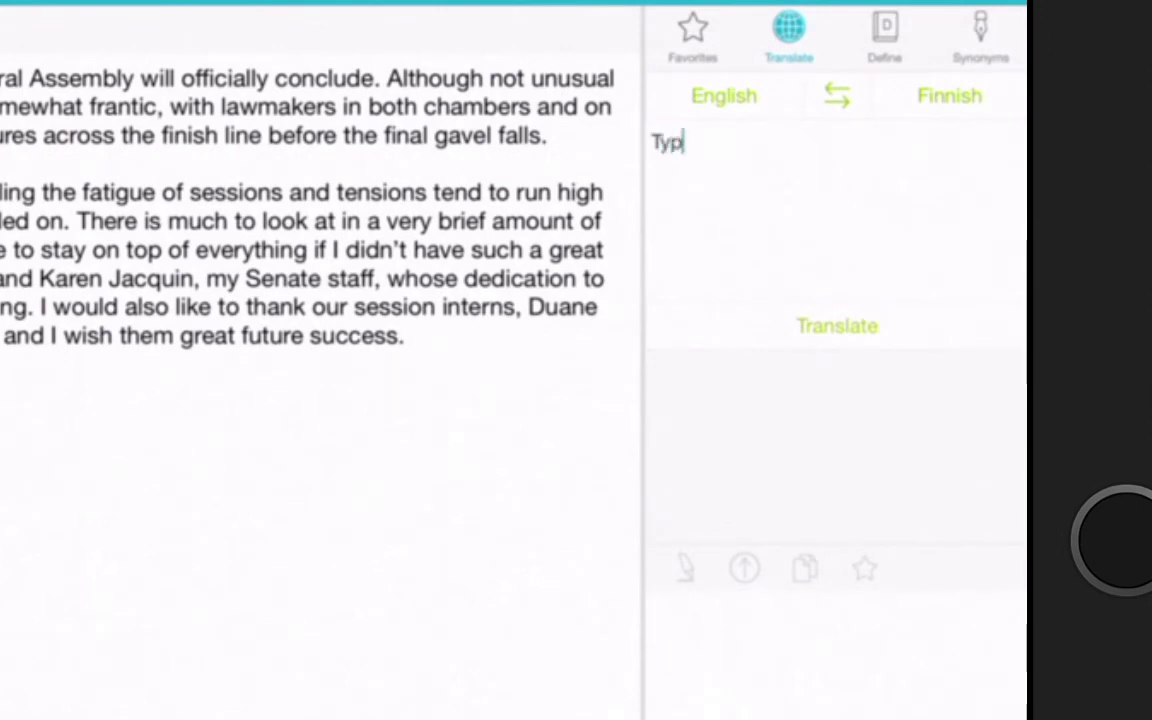
# Finish entering the phrase 'Type text and translate' in the Translate box
pyautogui.write('e text and ')
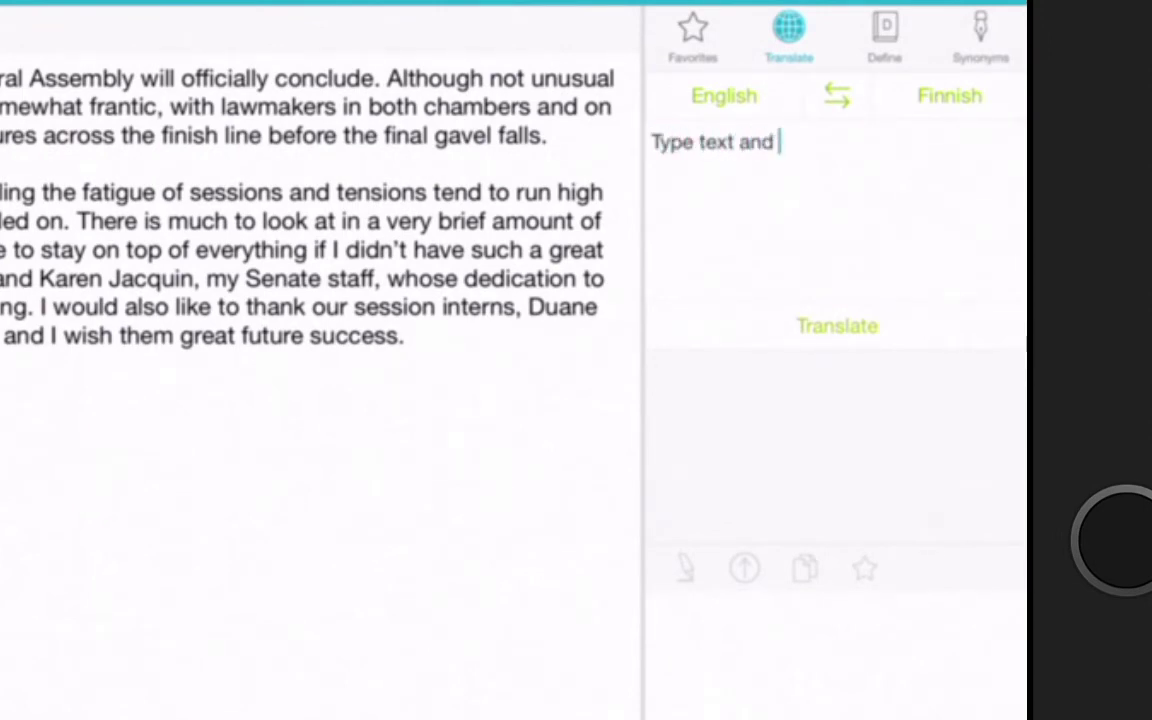
pyautogui.write('trans')
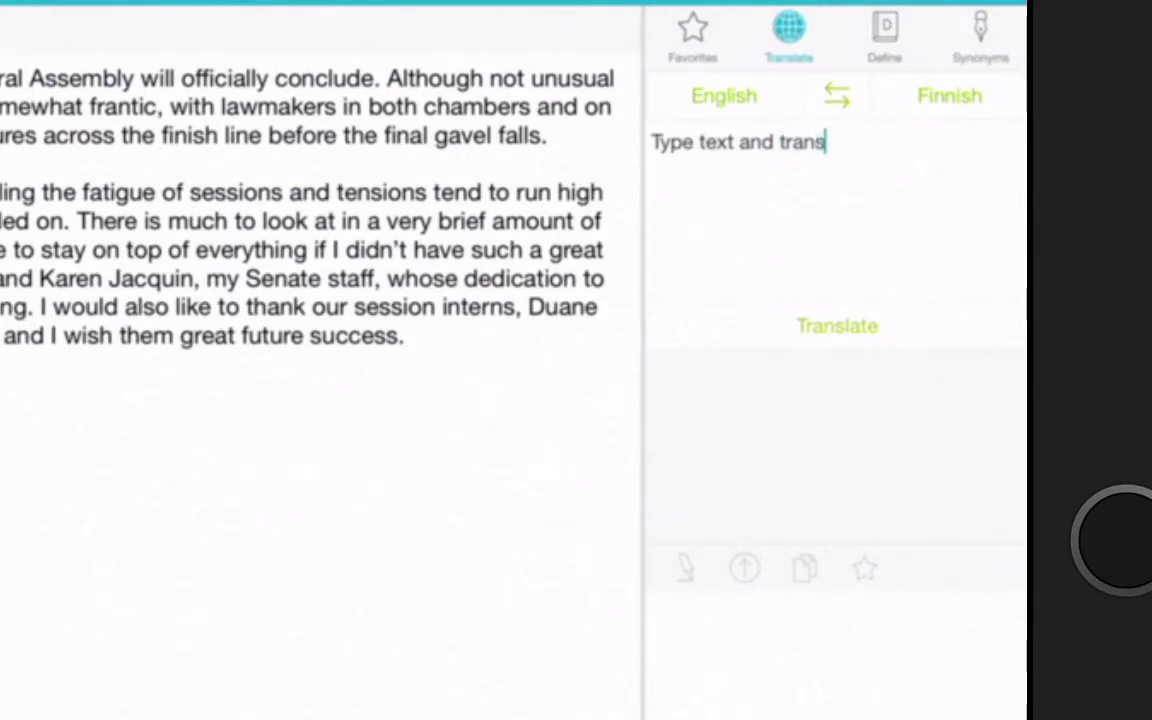
pyautogui.write('late')
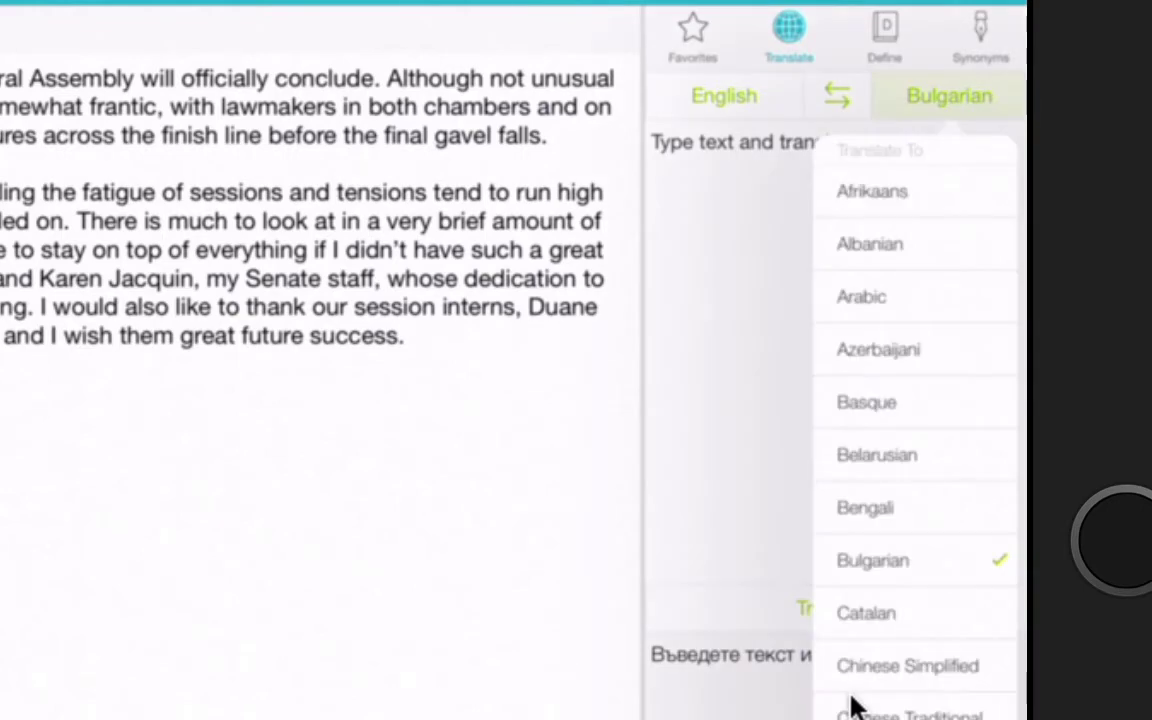
# Scroll down the Translate To language list toward German
pyautogui.scroll(-5, 850, 705)
pyautogui.scroll(-5, 850, 705)
pyautogui.scroll(-2, 850, 705)
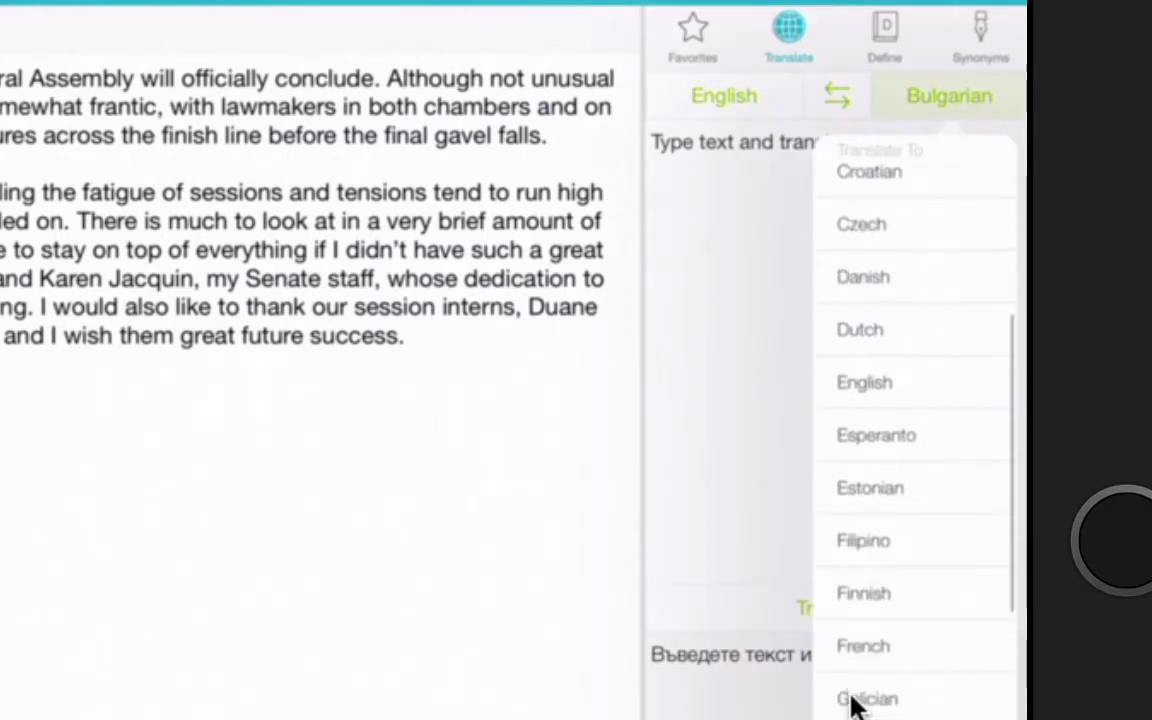
pyautogui.scroll(-4, 852, 706)
pyautogui.scroll(-3, 850, 705)
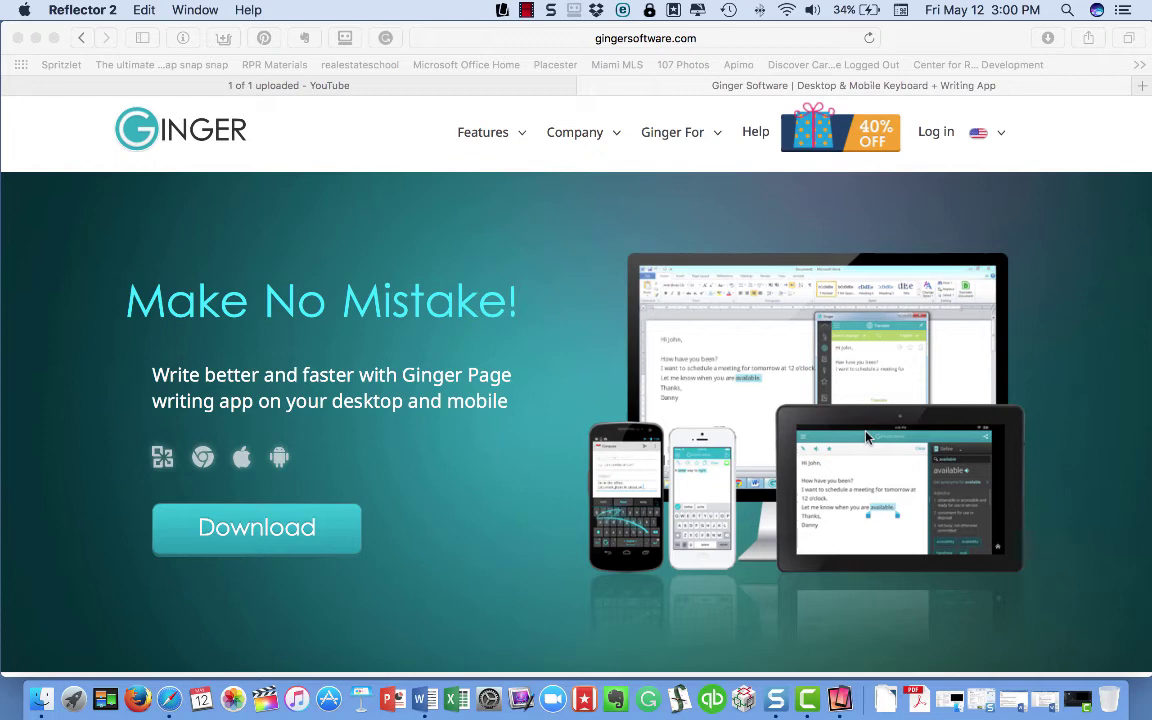
pyautogui.click(514, 147)
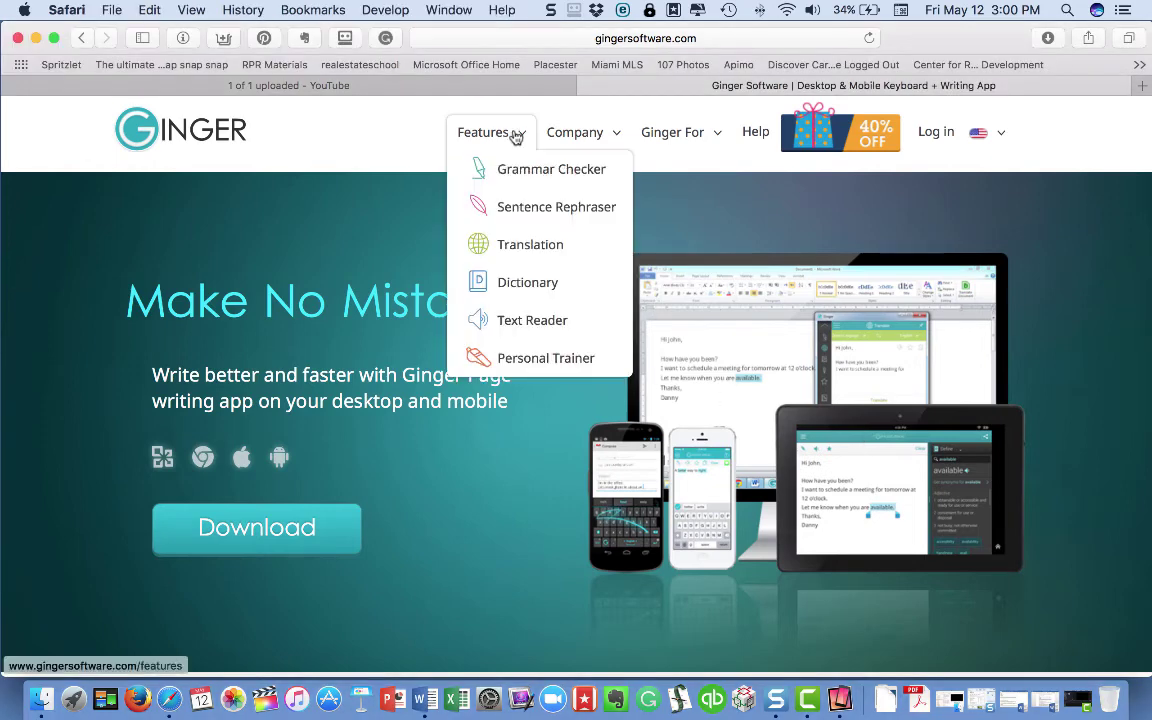